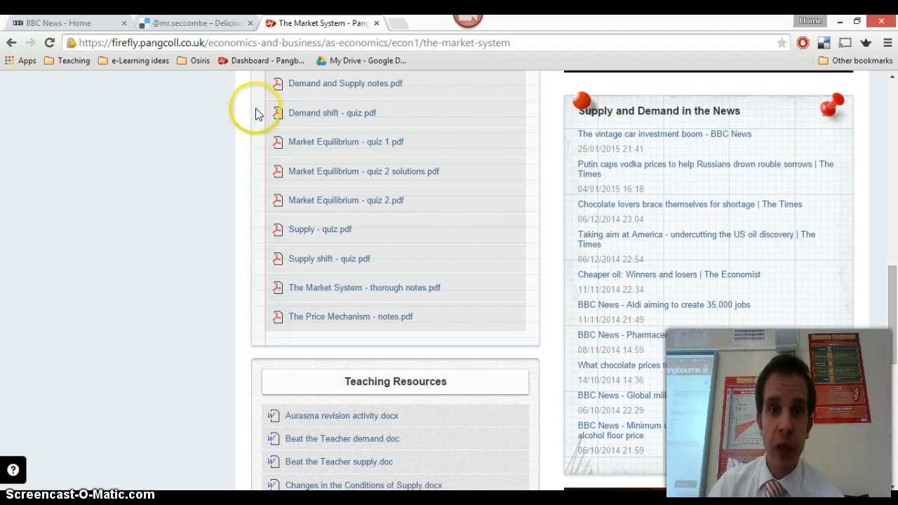
- Go to the BBC News home page and open the Delicious save-link form for it
click(190, 23)
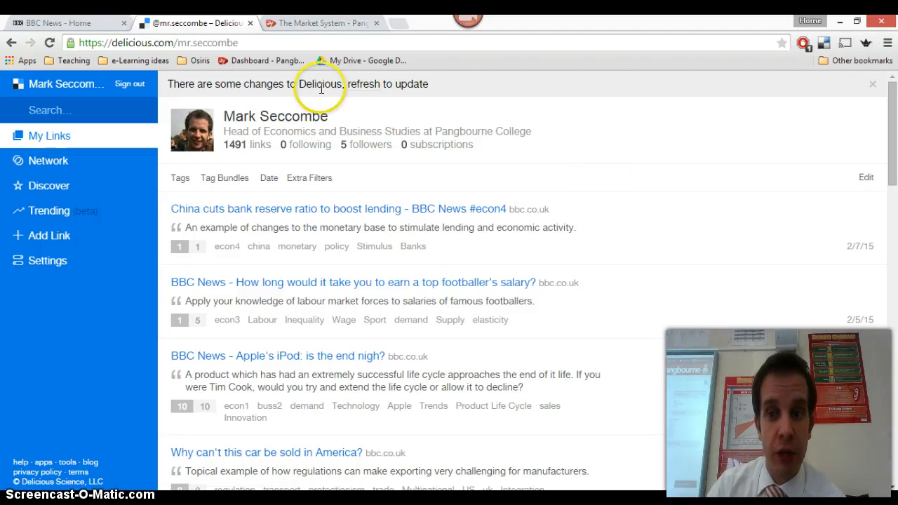
click(82, 24)
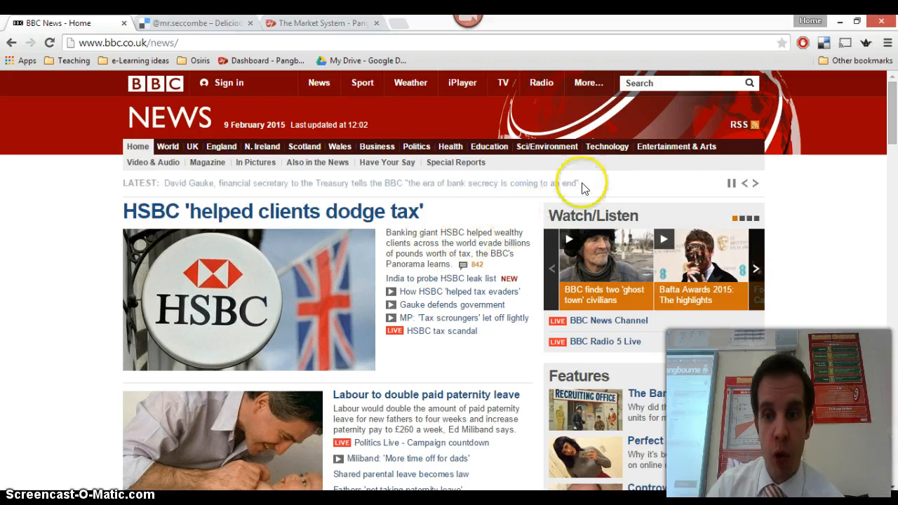
click(825, 46)
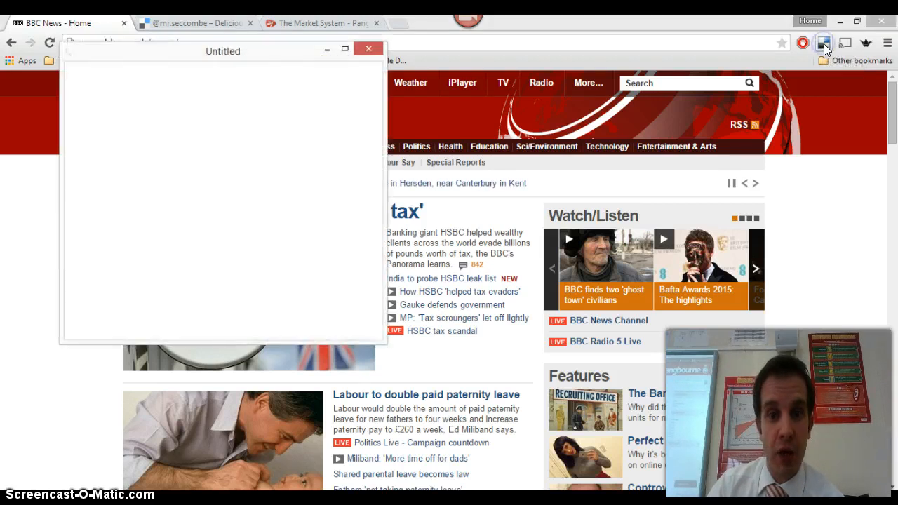
drag(301, 52, 452, 90)
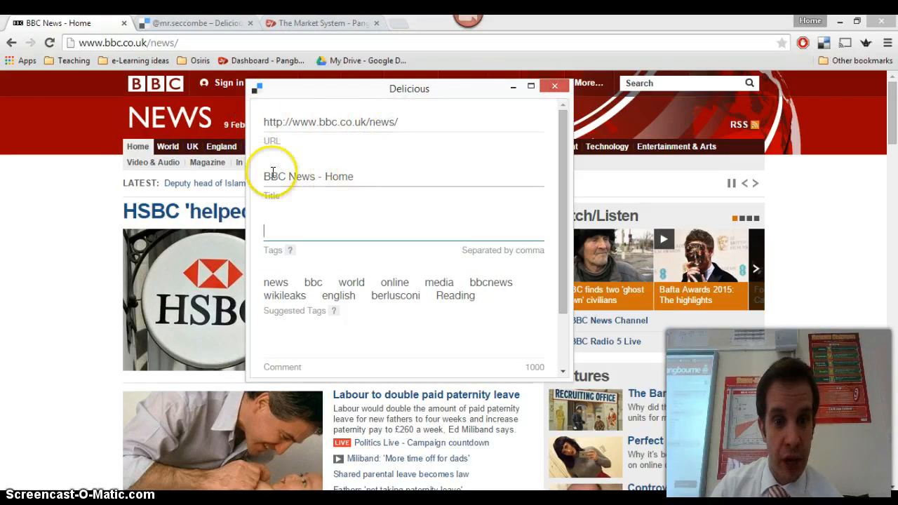
- Tag the BBC News link with econ1, Efficiency and EU, using the existing tag suggestions
drag(564, 198, 567, 218)
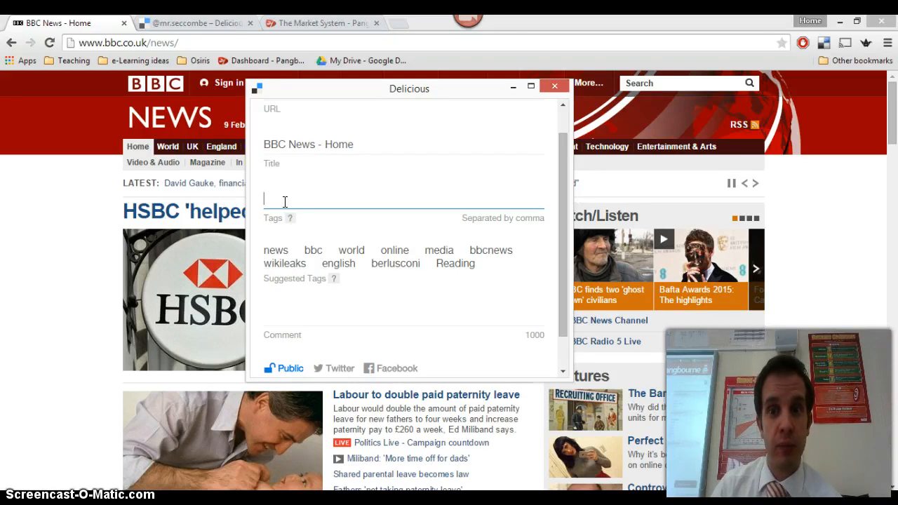
text(econ)
click(307, 198)
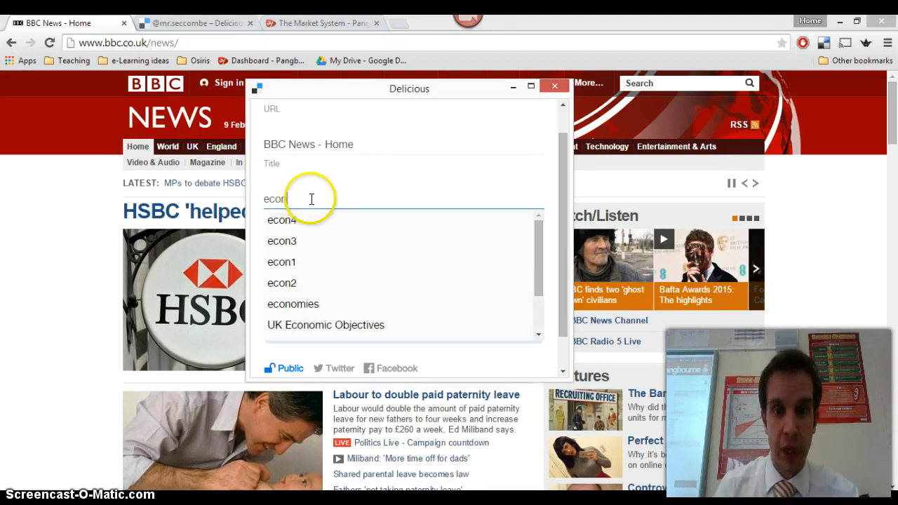
click(330, 270)
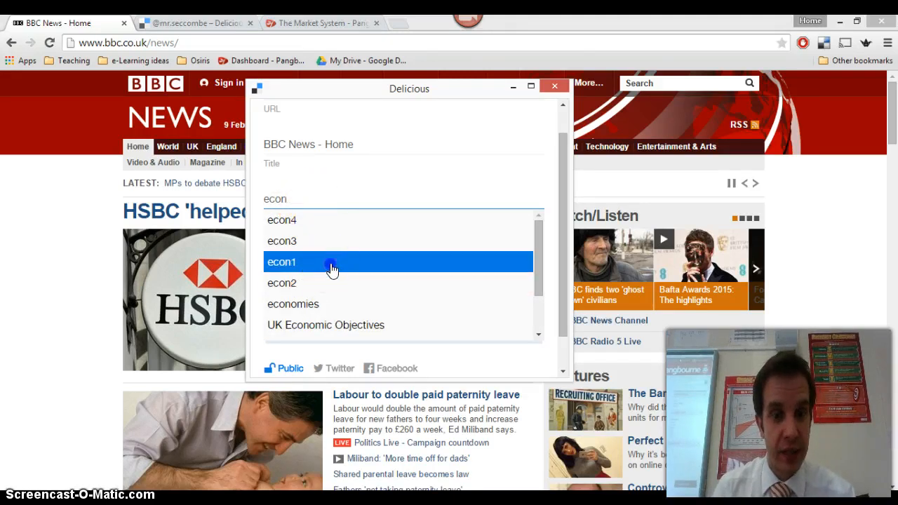
text(eff)
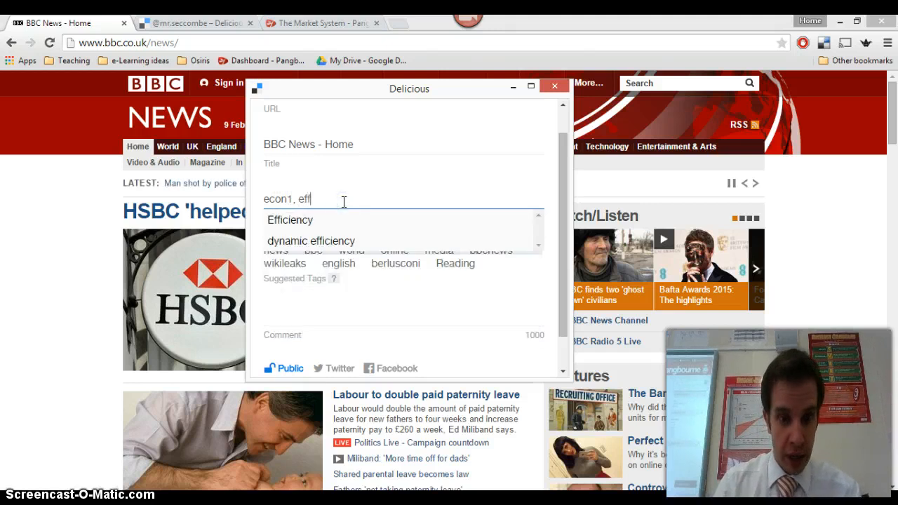
click(341, 220)
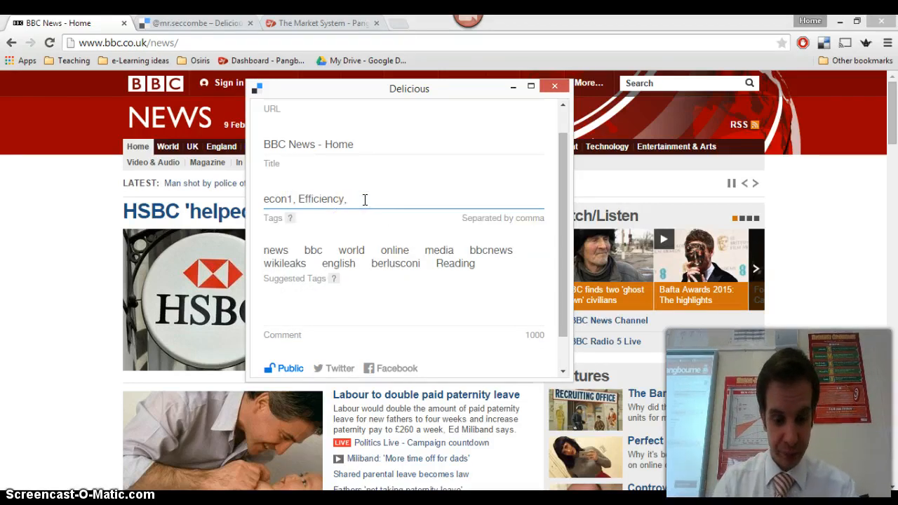
text(eu)
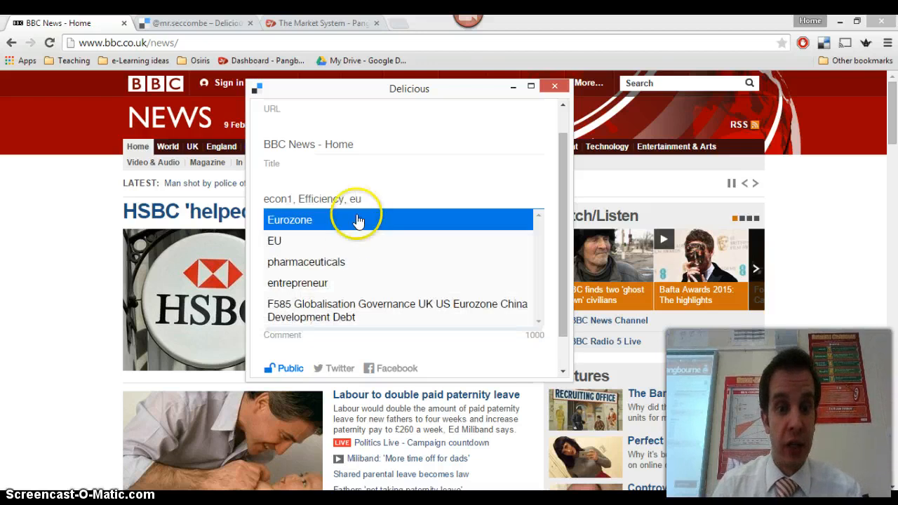
click(351, 238)
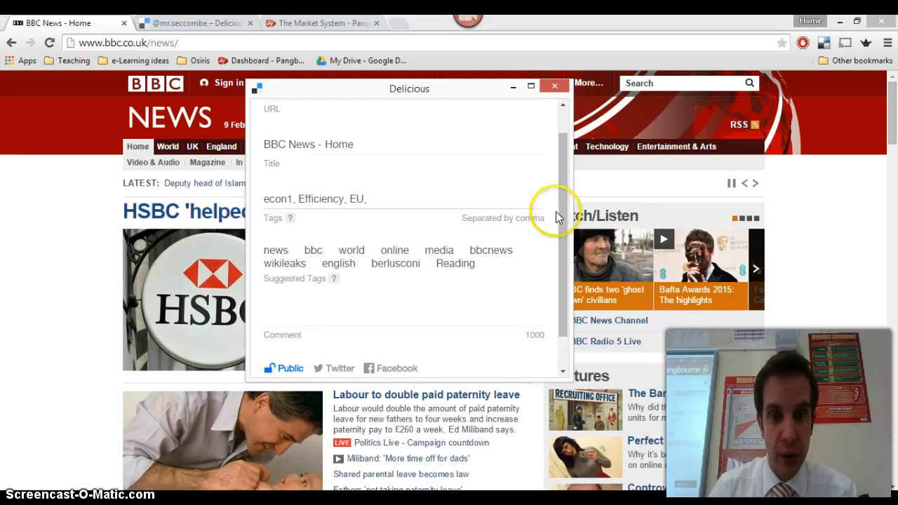
- Enter "Essential reading for economics" as the link's comment
drag(562, 215, 567, 233)
scroll(439, 195, up, 1)
click(428, 190)
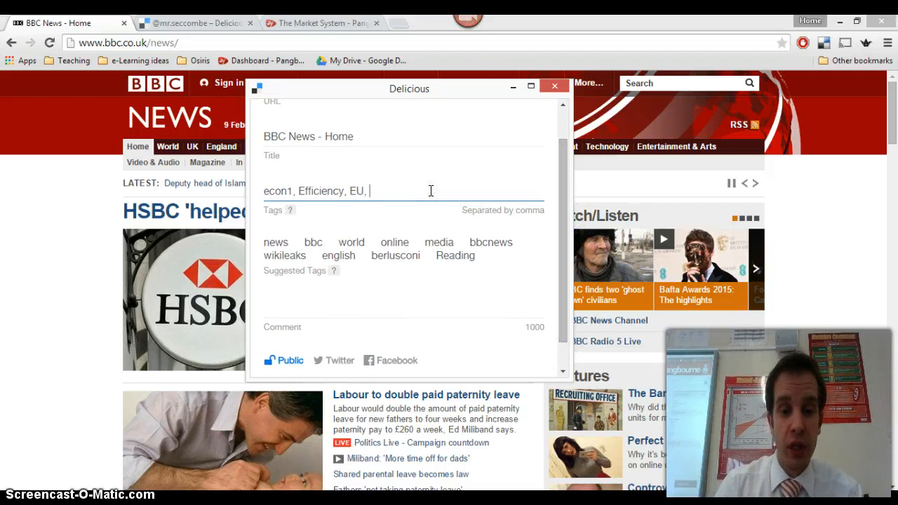
click(565, 256)
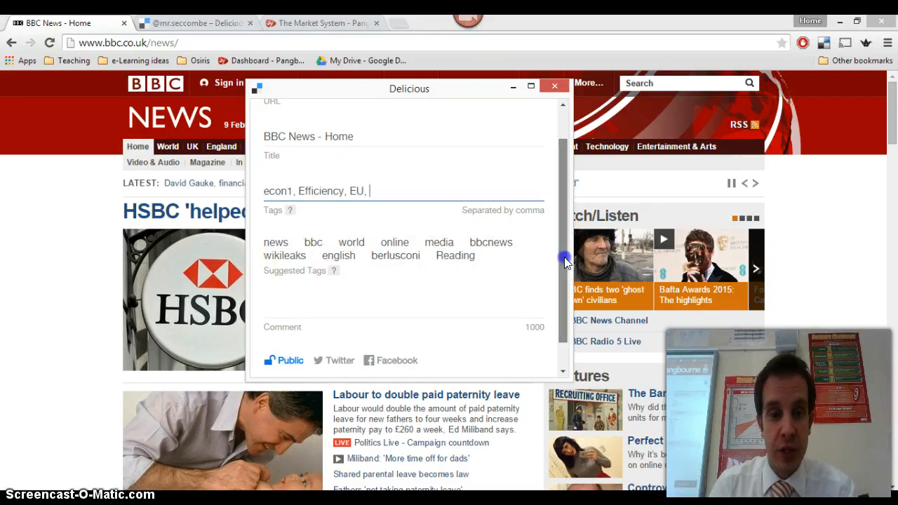
click(474, 307)
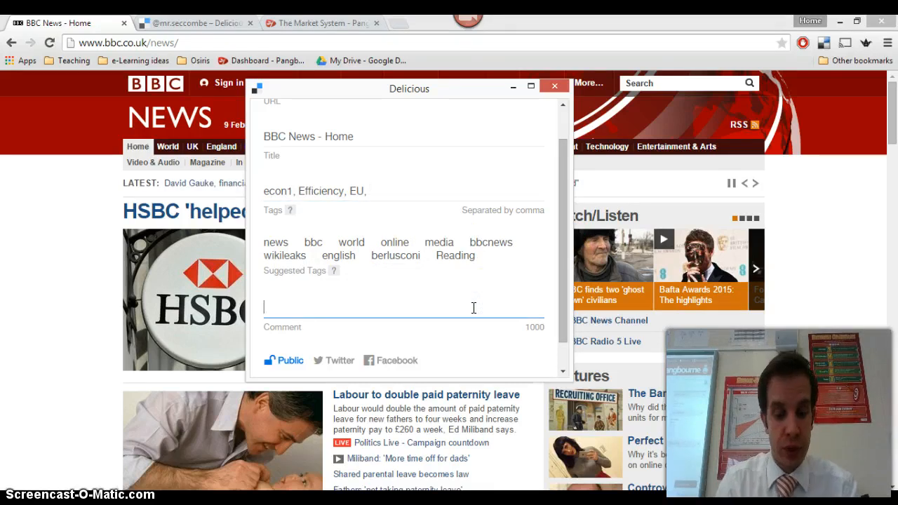
text(Essential )
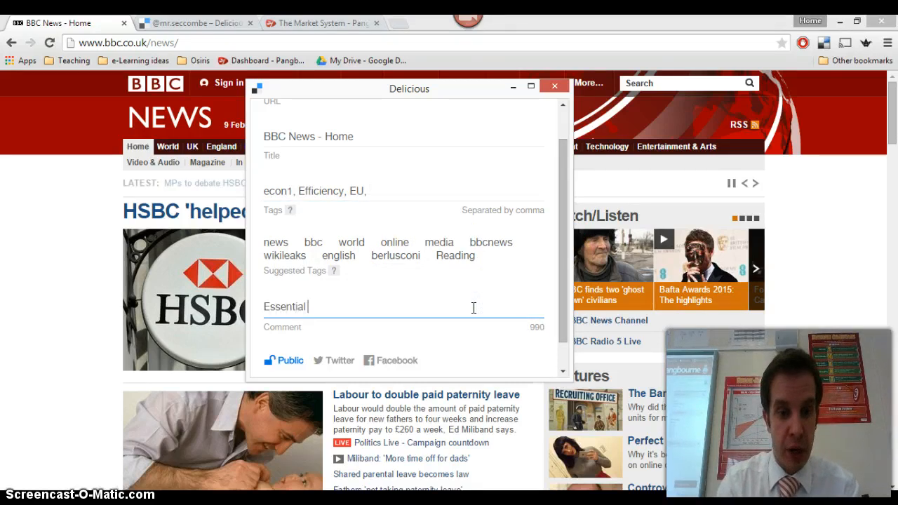
text(reading for)
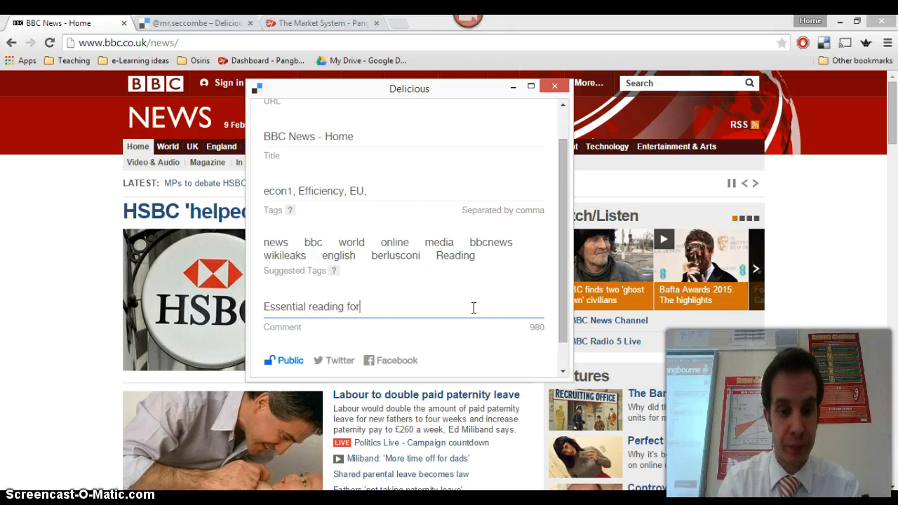
text( economie)
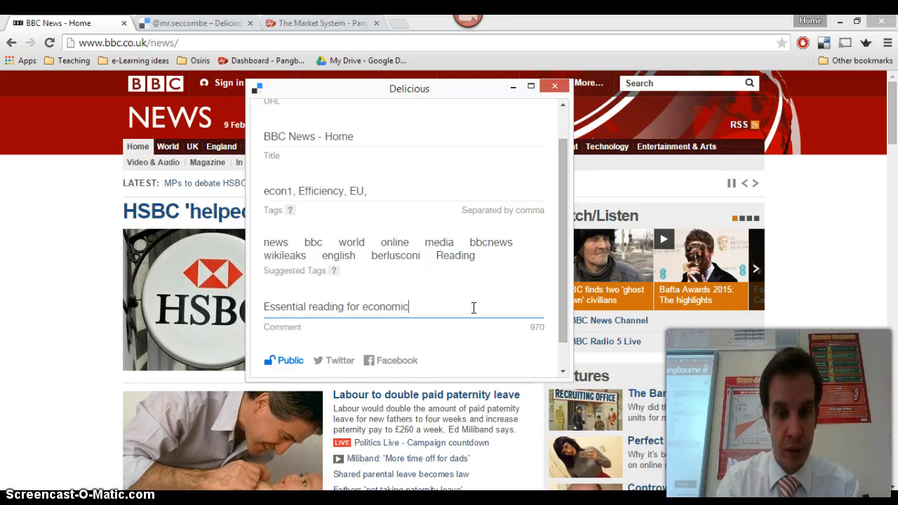
key(BackSpace)
key(BackSpace)
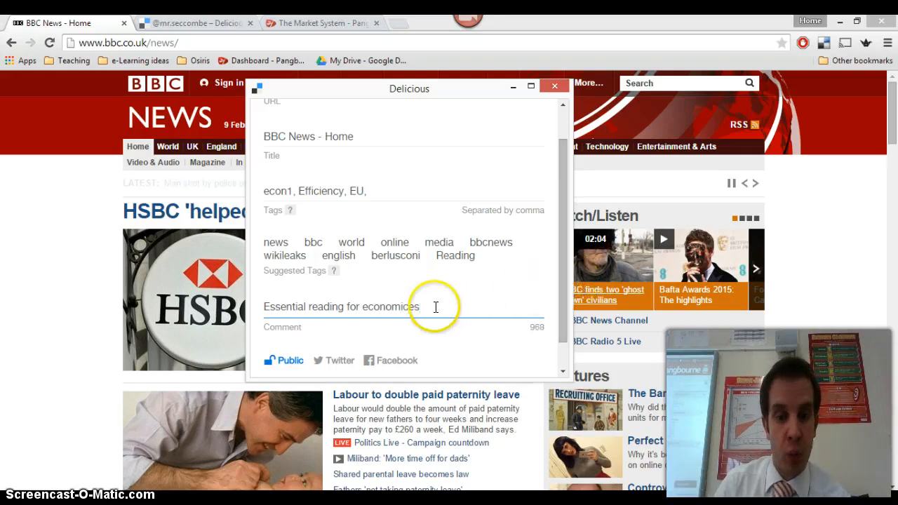
text(s)
- Save the link publicly to Delicious and close the save-link window
drag(558, 282, 560, 298)
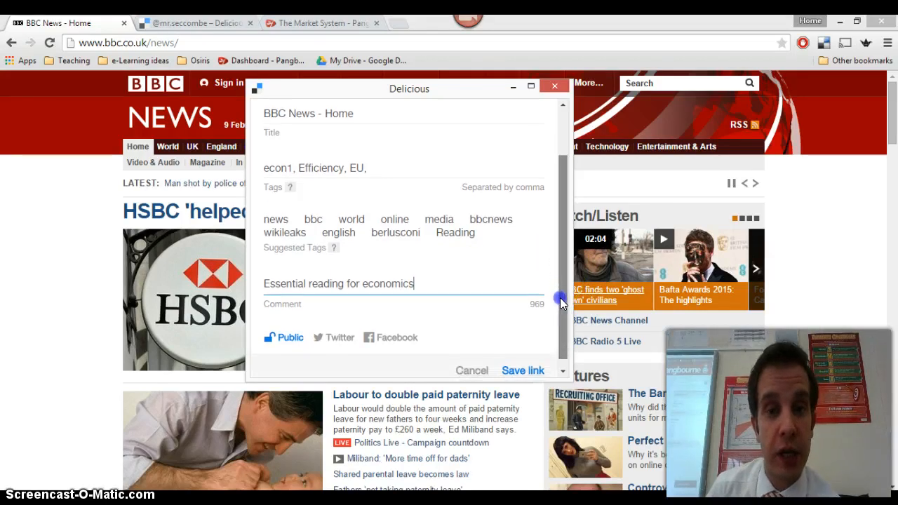
drag(560, 298, 560, 320)
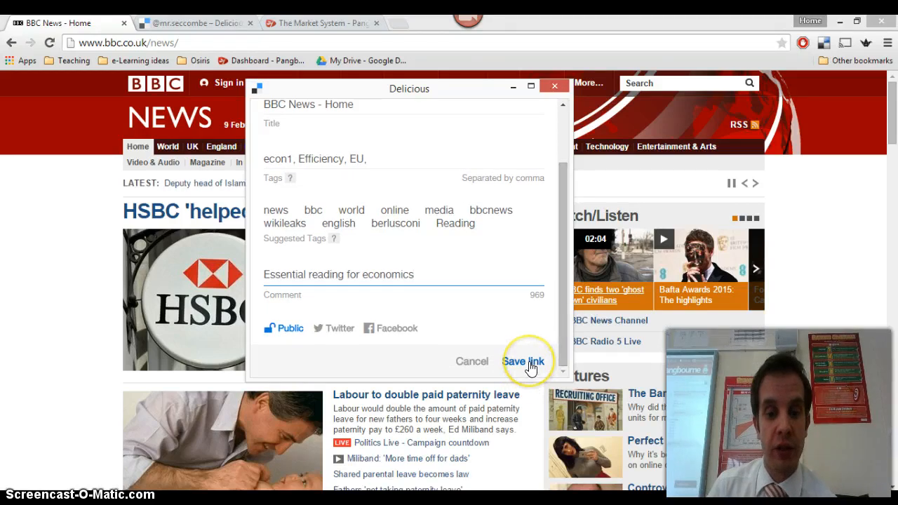
click(531, 366)
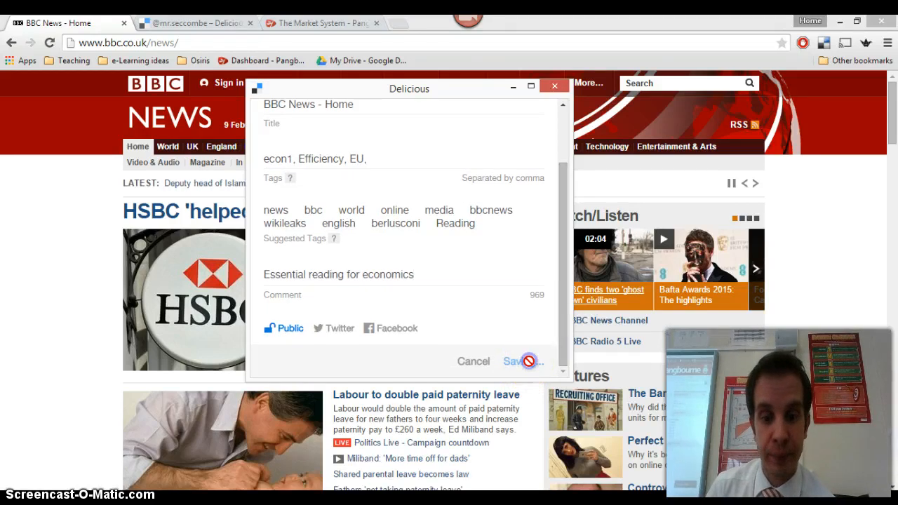
drag(563, 223, 564, 306)
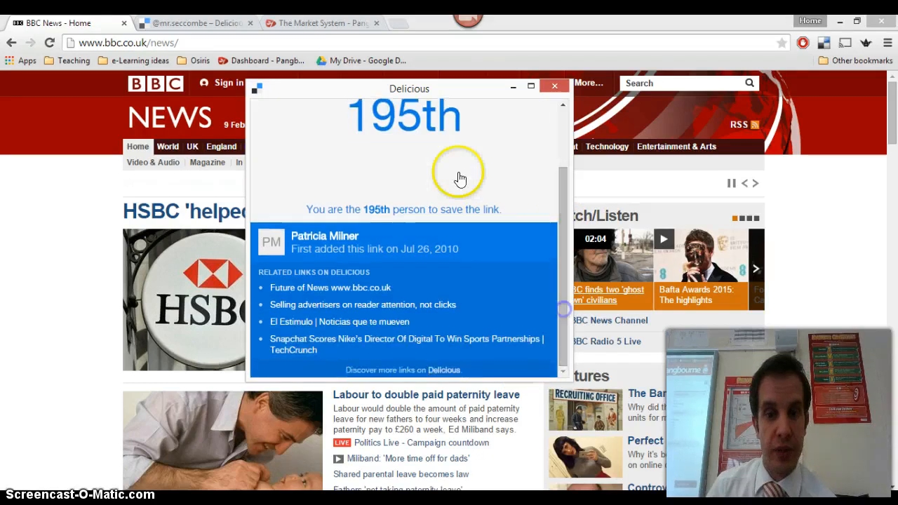
click(554, 86)
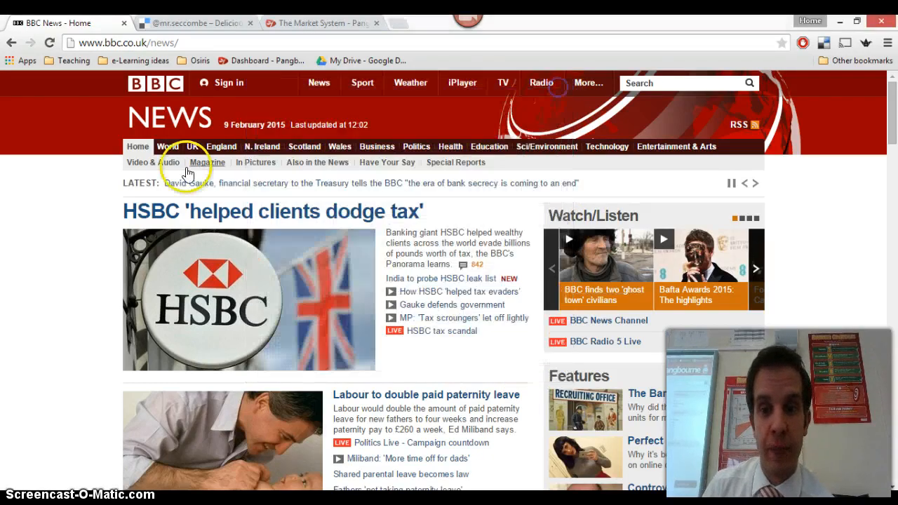
- Switch to the Delicious links page and reload it to check the newly saved BBC News bookmark
click(203, 24)
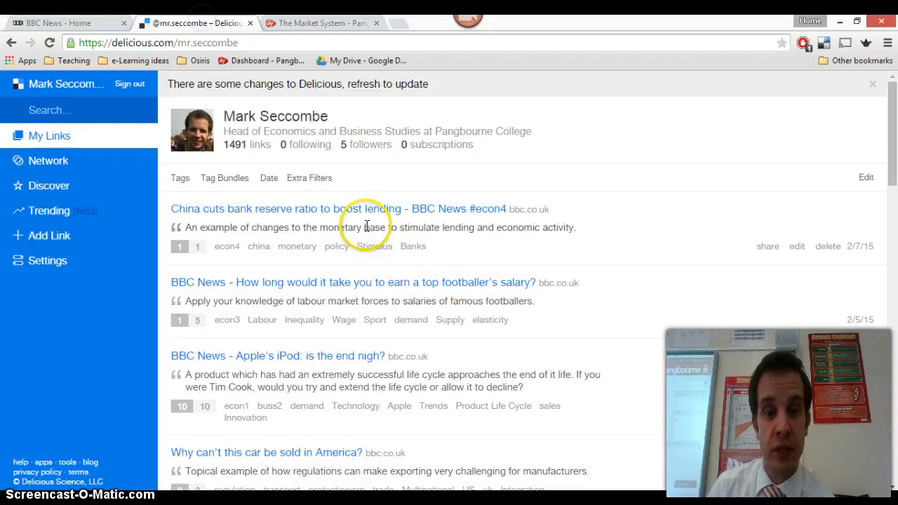
click(51, 40)
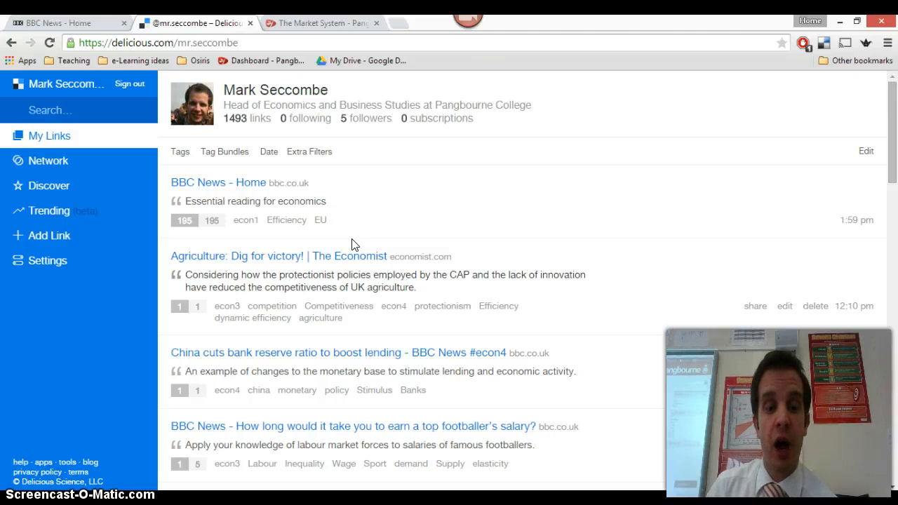
click(405, 228)
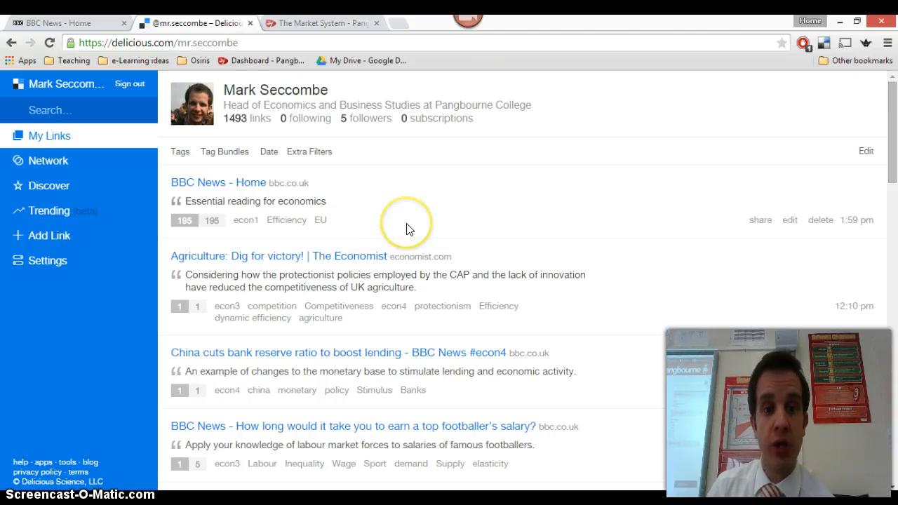
- Show all the tags and filter the saved links by china and the related tag Stimulus
click(180, 153)
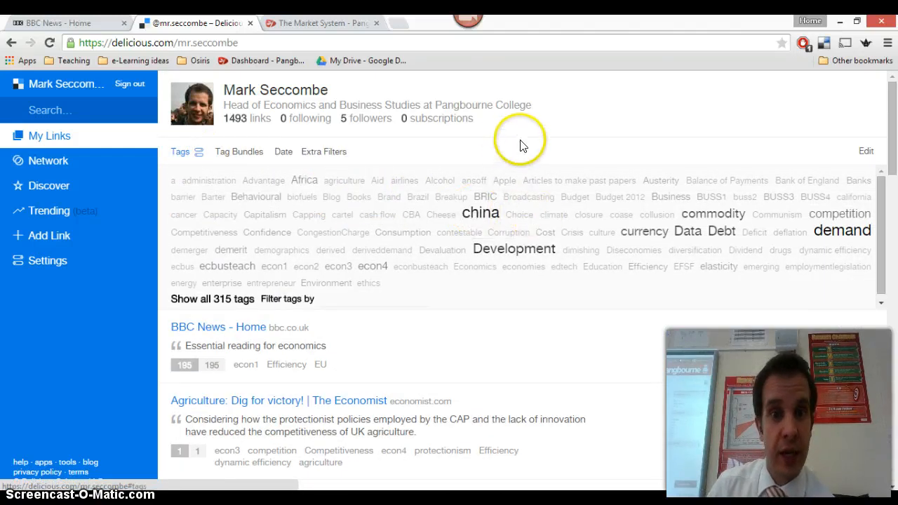
click(477, 212)
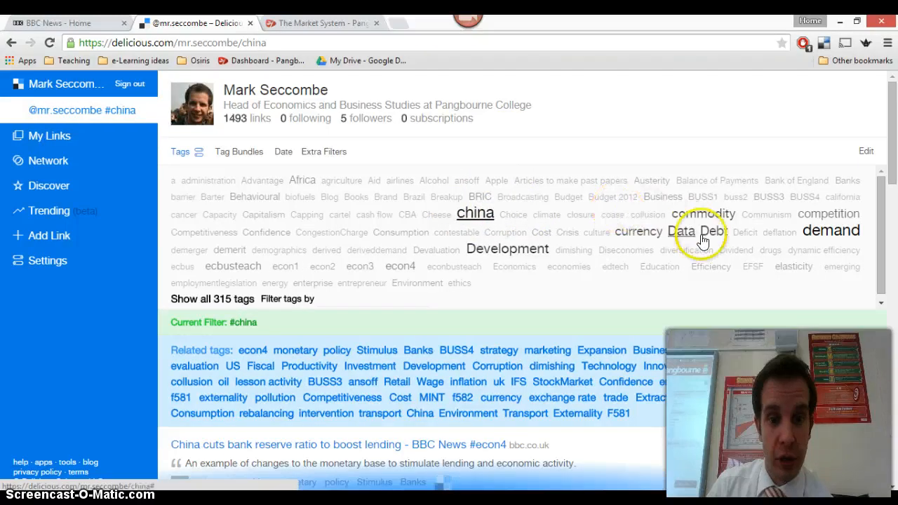
scroll(873, 204, down, 3)
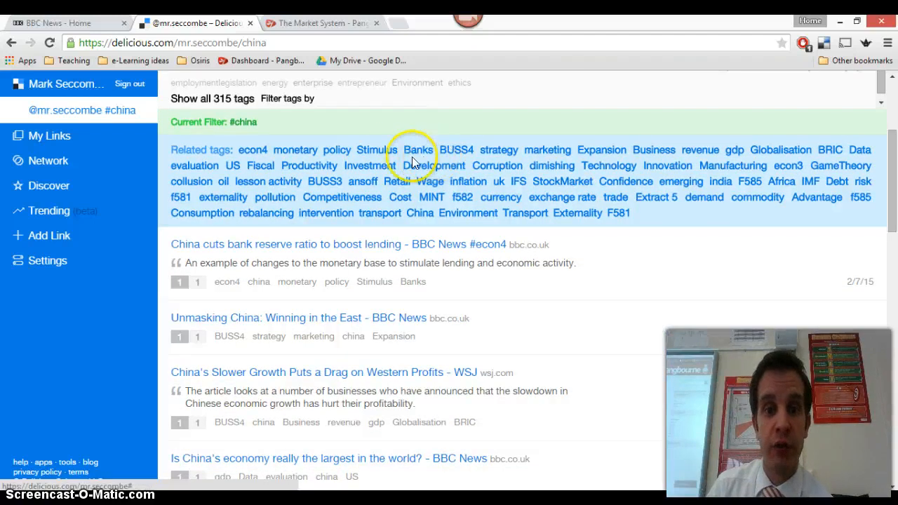
click(377, 150)
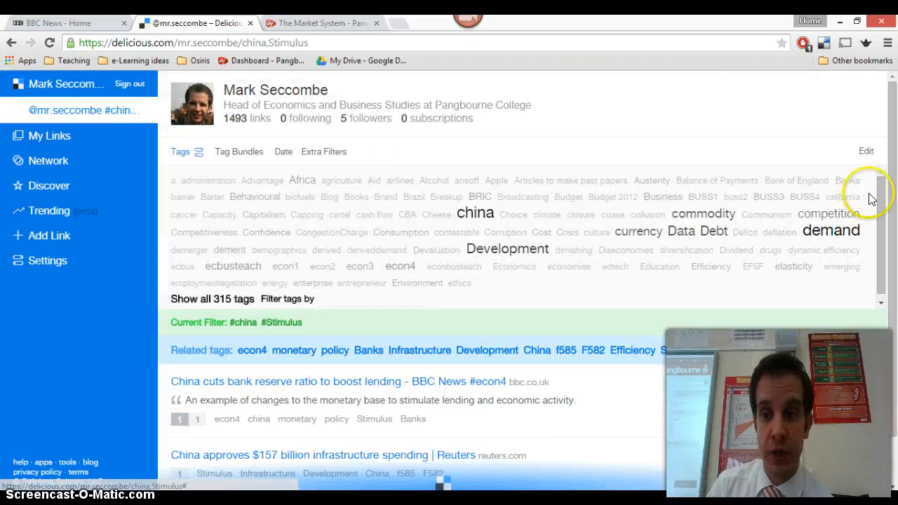
scroll(868, 199, down, 1)
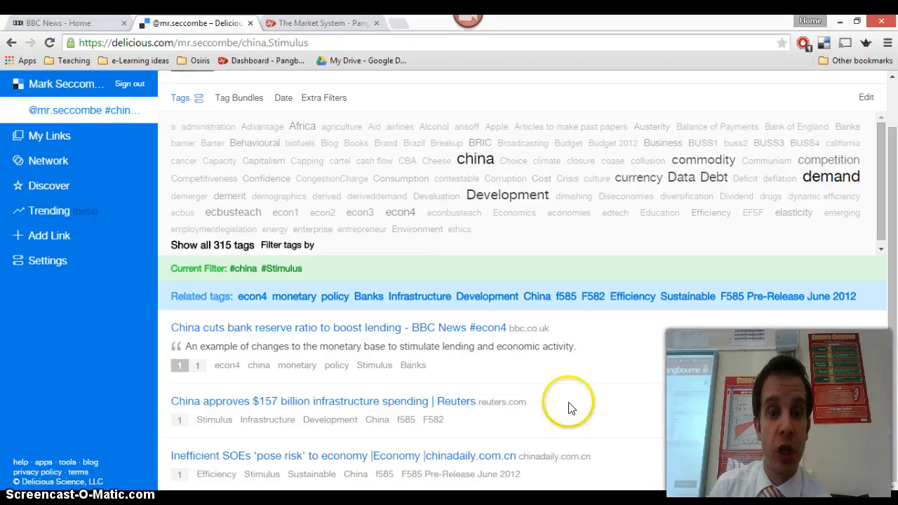
scroll(520, 377, up, 1)
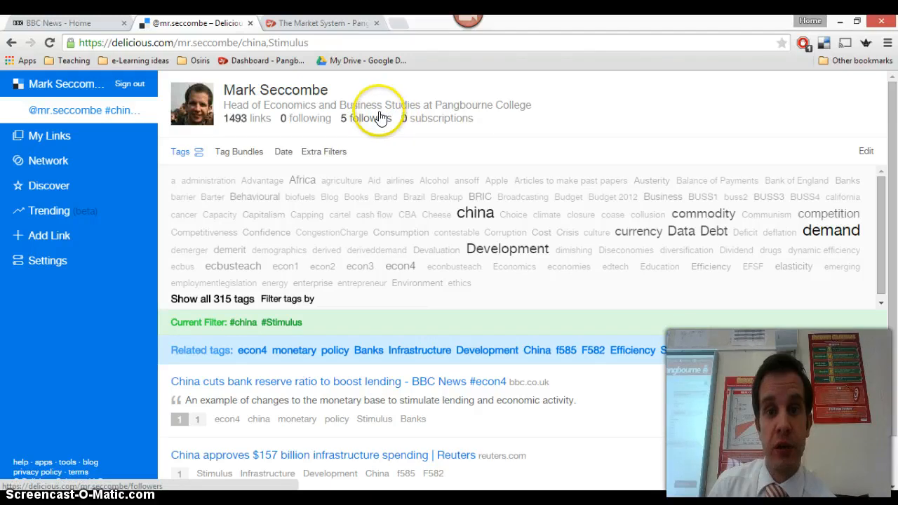
- Return to the school's The Market System page and view it from its beginning
click(332, 23)
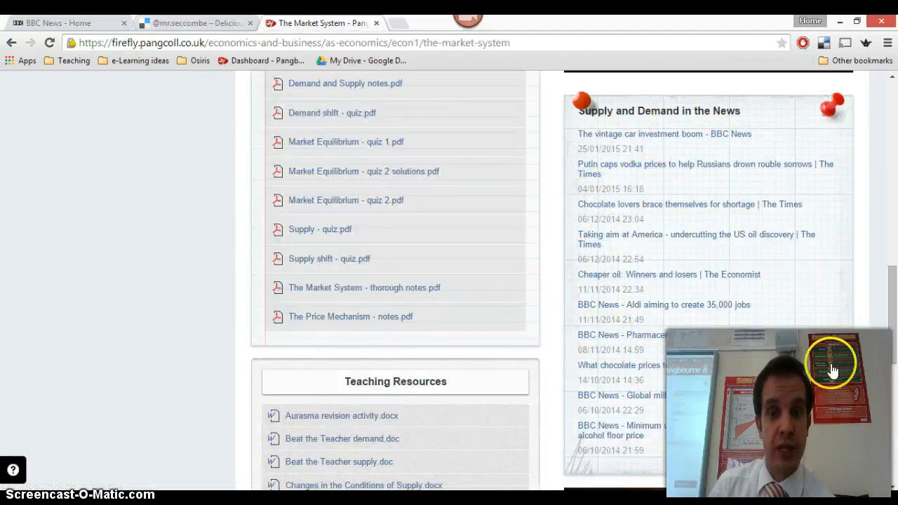
scroll(772, 435, up, 12)
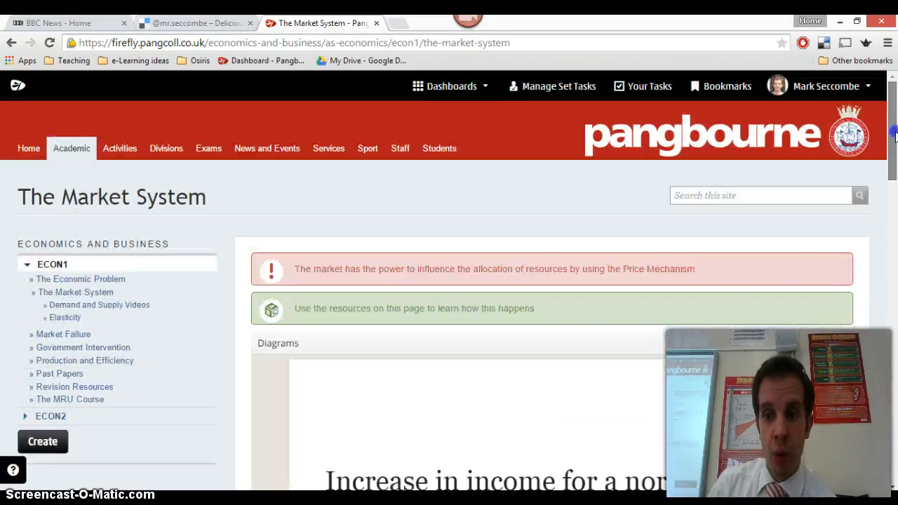
click(806, 471)
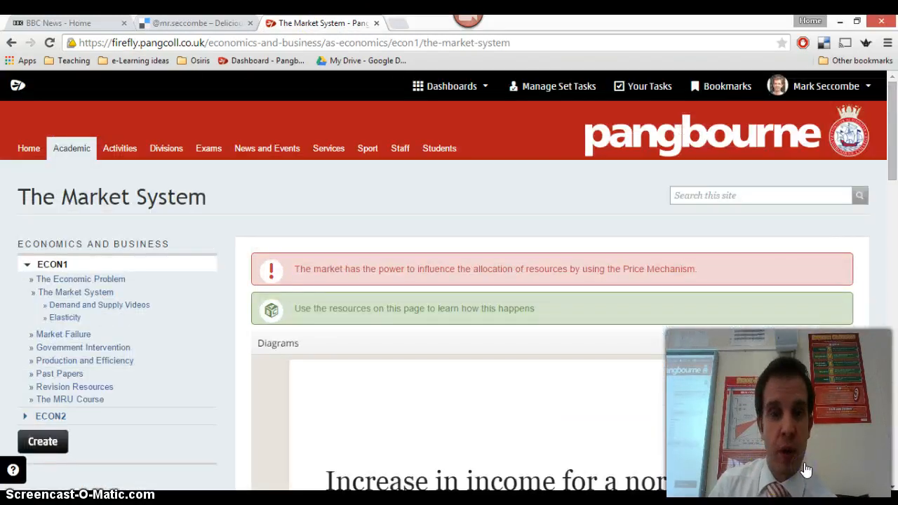
- Start a news feed in the empty area below the Real World Economics video and set its type to External RSS/Atom feed
drag(890, 176, 889, 470)
click(592, 208)
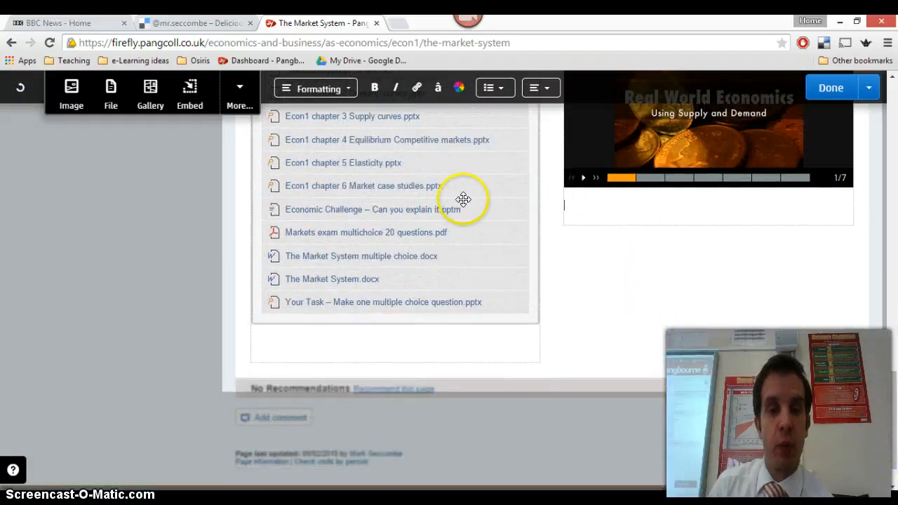
click(238, 90)
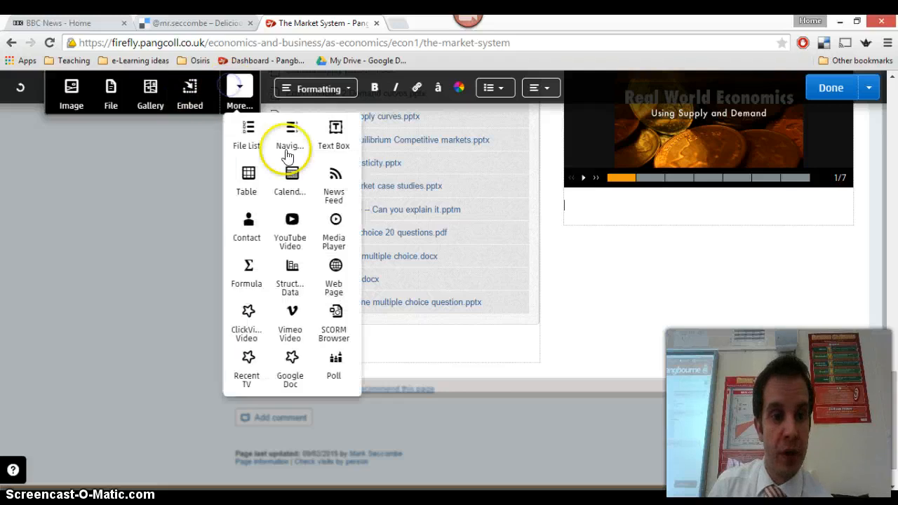
click(335, 198)
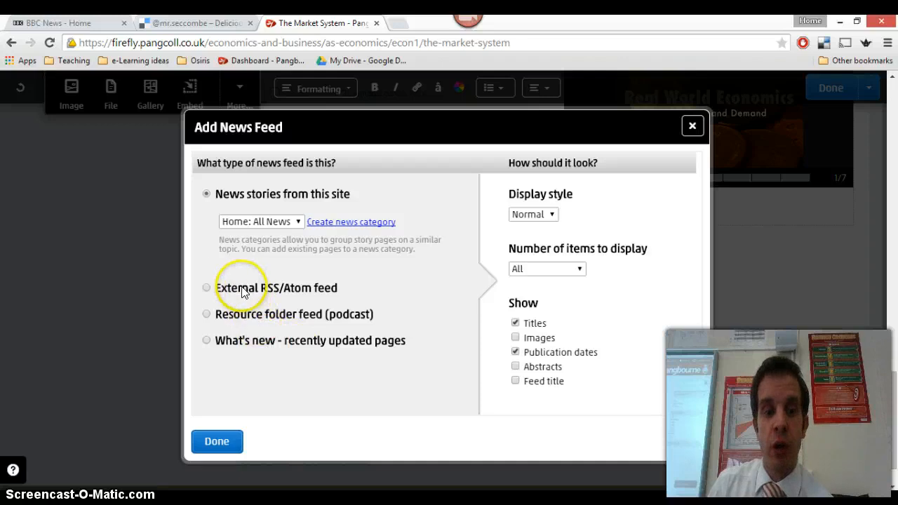
click(205, 288)
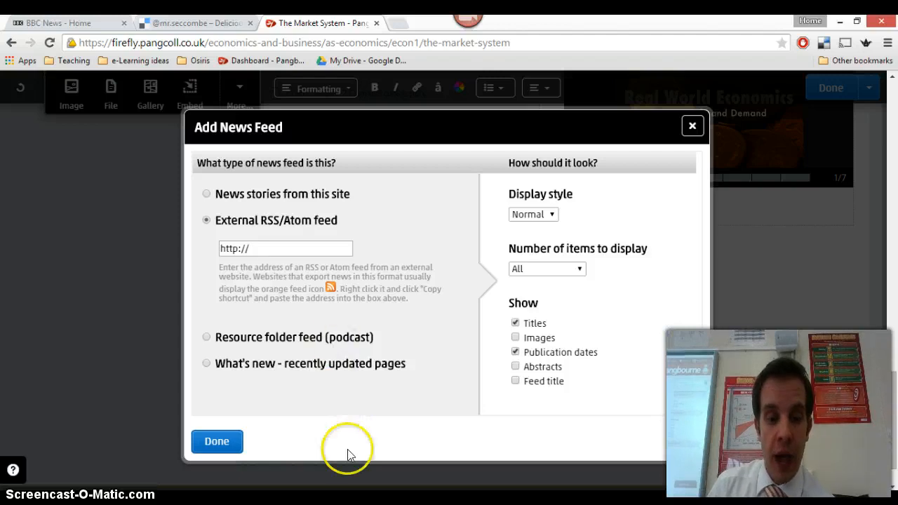
- Switch to PowerPoint, copy the Delicious feed address template from the slide, and return to the Add News Feed dialog in the browser
mouse_move(379, 501)
click(403, 456)
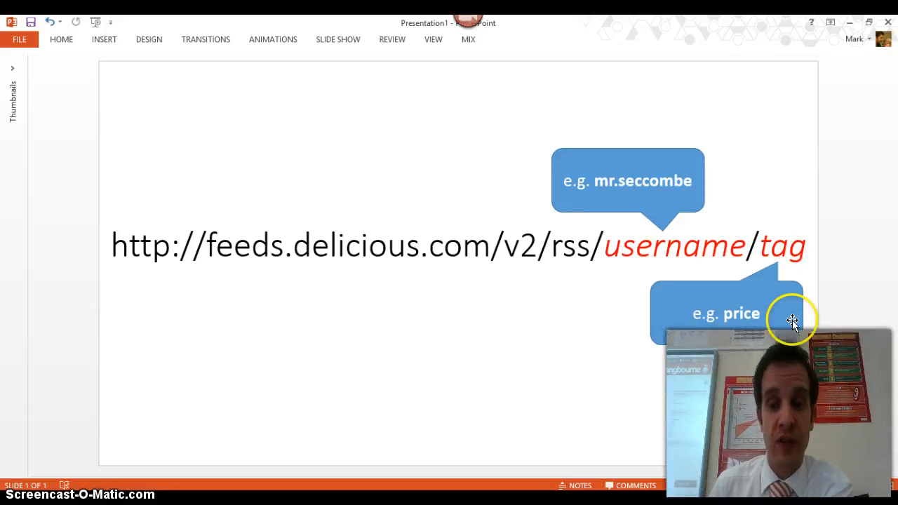
drag(808, 245, 117, 251)
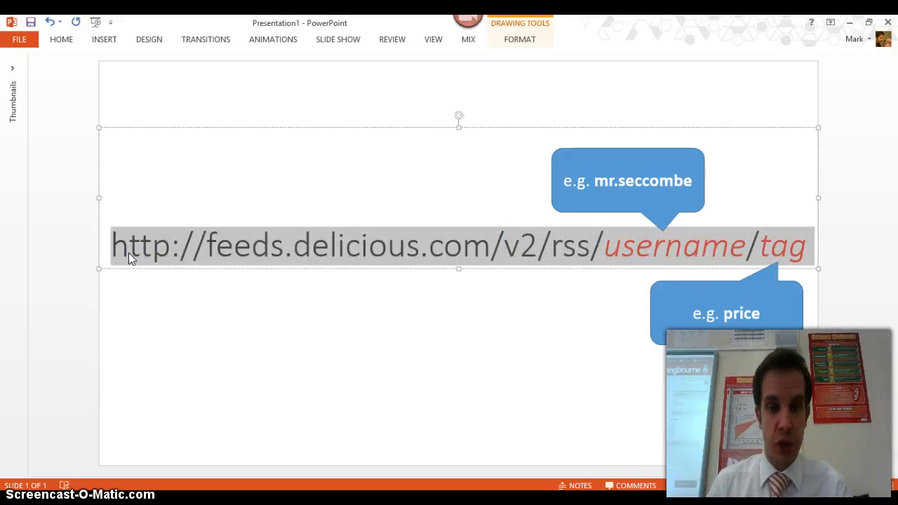
click(383, 500)
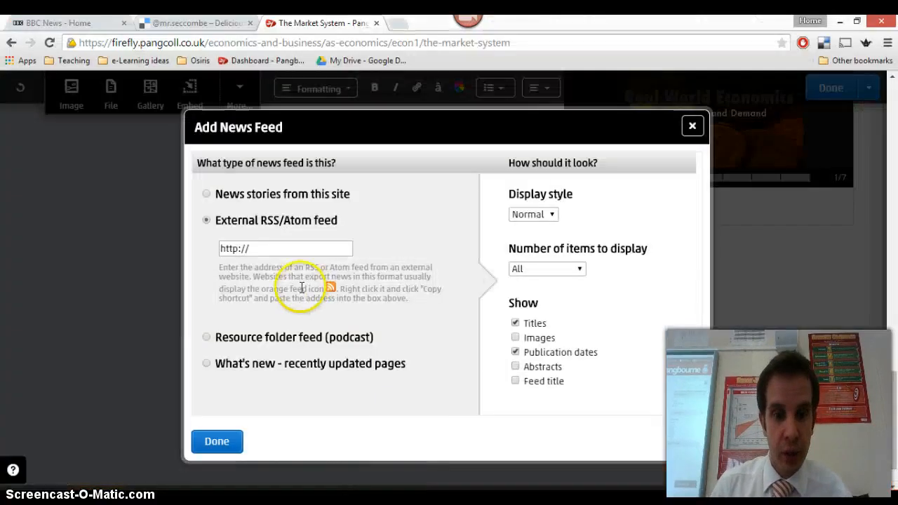
- Paste the template as the feed address, replacing username with the account's Delicious username and tag with china
drag(275, 250, 202, 246)
key(ctrl+v)
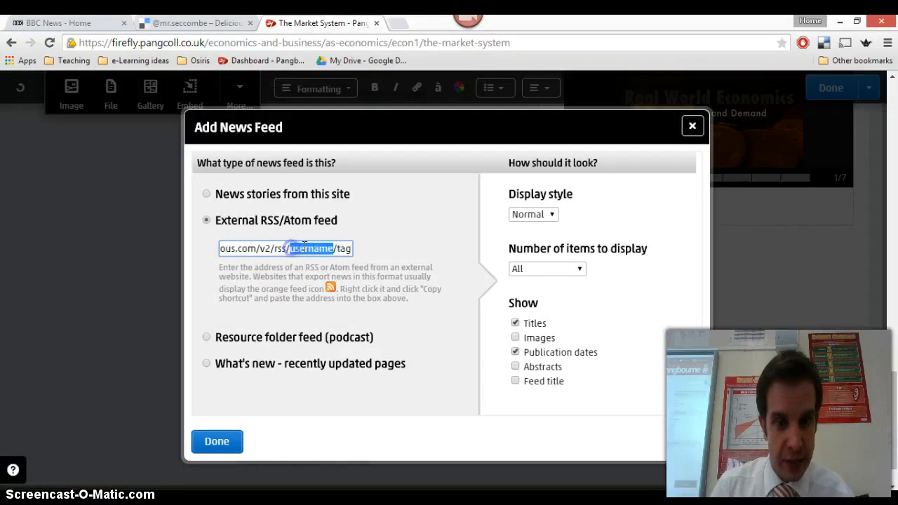
text(mr.seccombe)
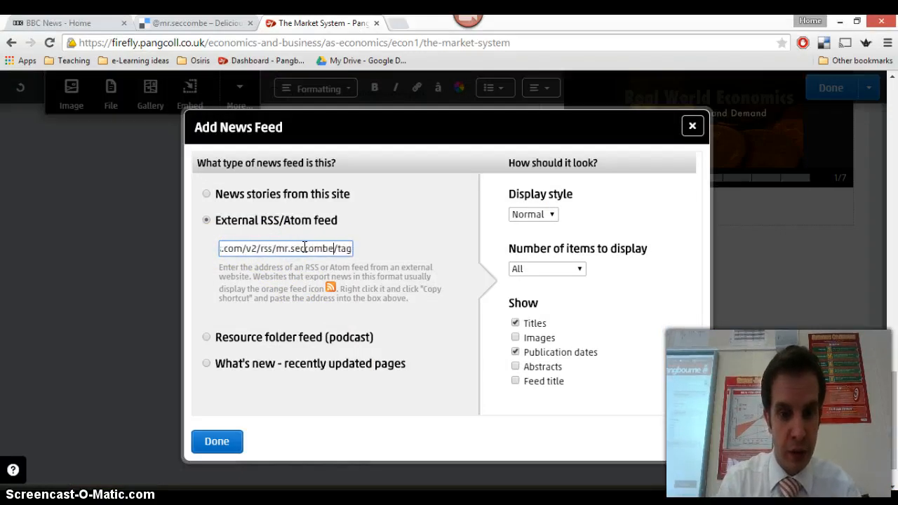
click(365, 245)
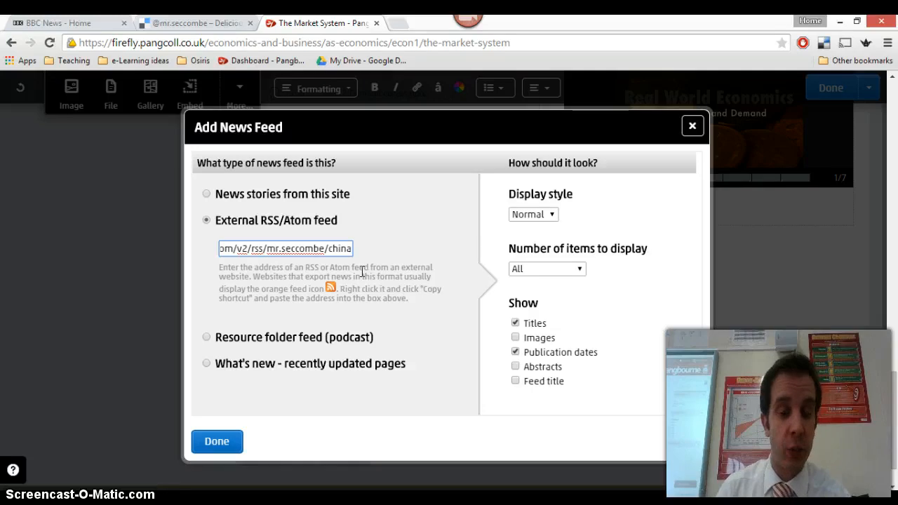
- Keep the feed's Normal display style, limit it to the Top 10 items with Abstracts shown, and add it to the page
click(552, 215)
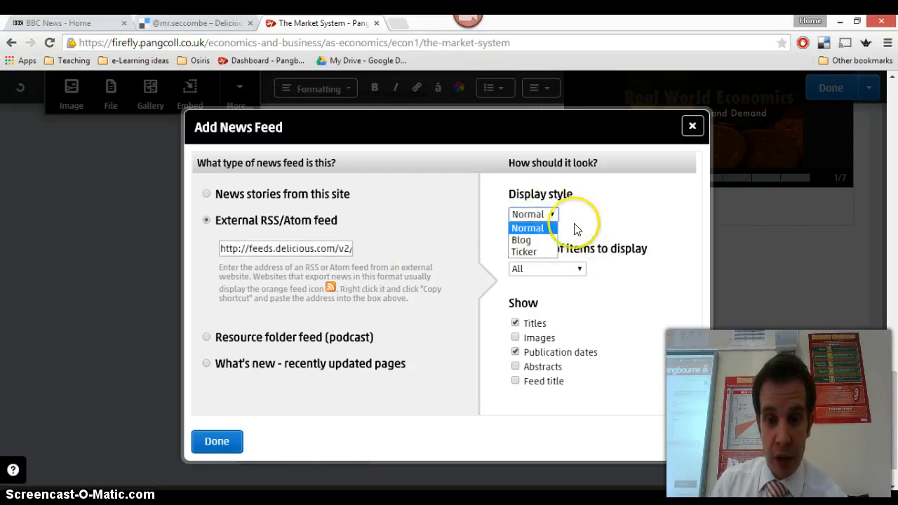
click(535, 228)
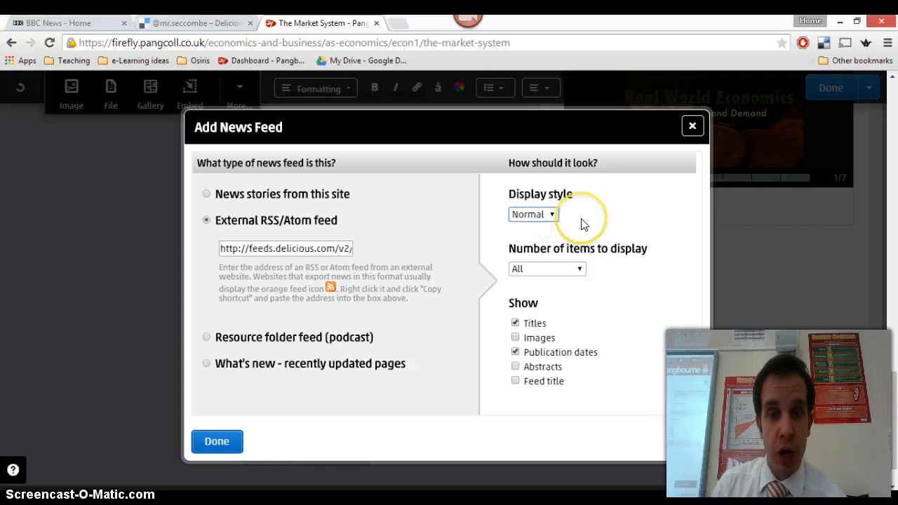
click(546, 214)
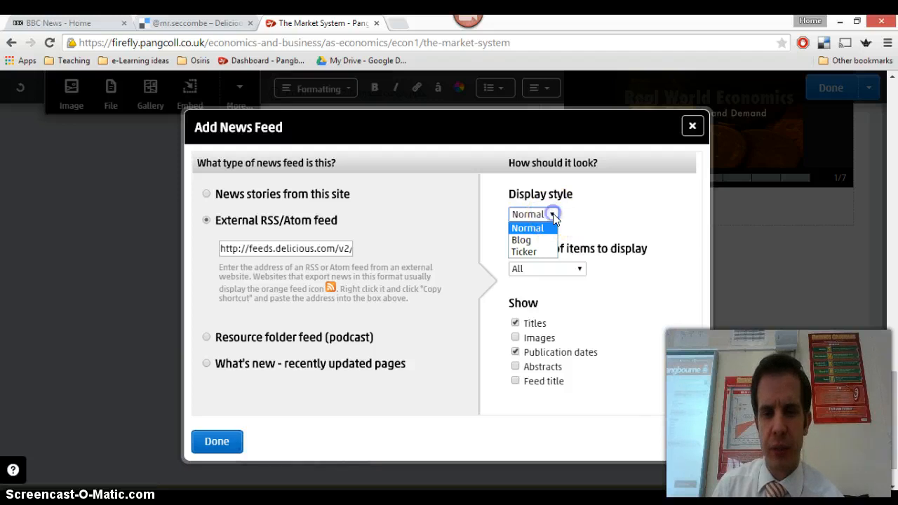
click(553, 215)
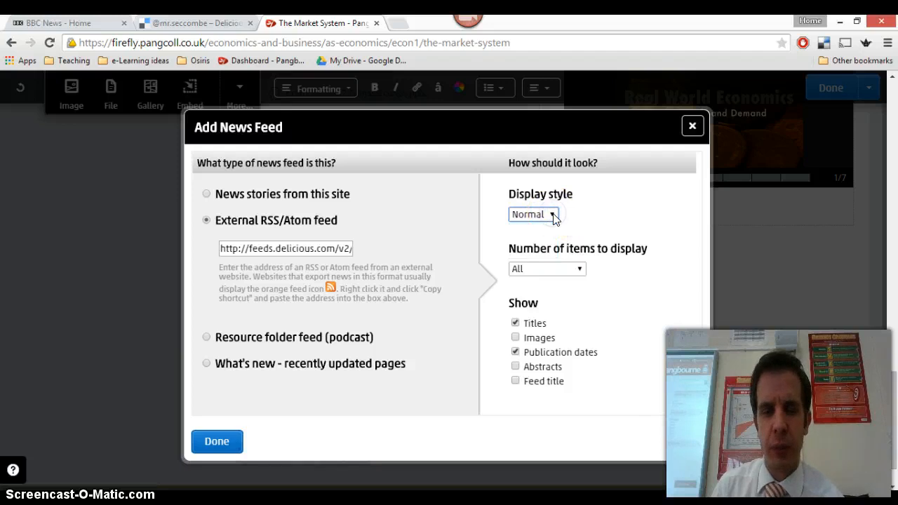
click(581, 270)
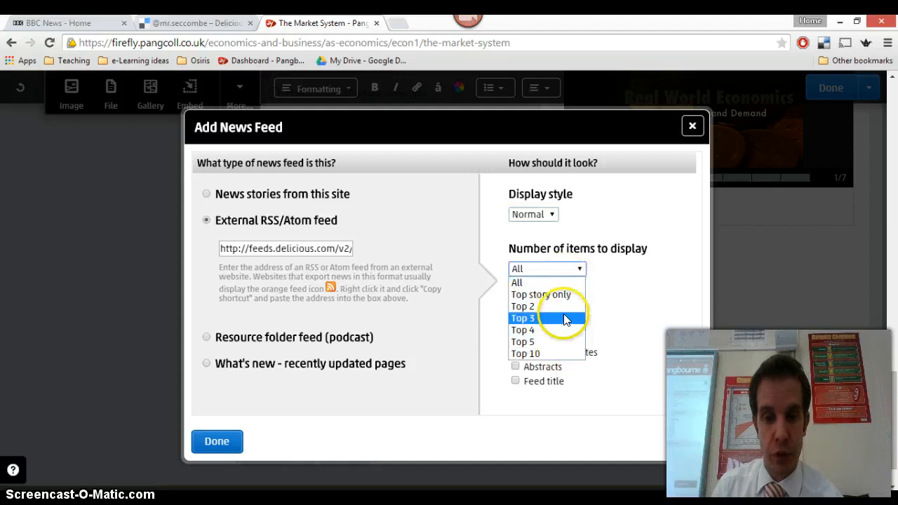
click(560, 357)
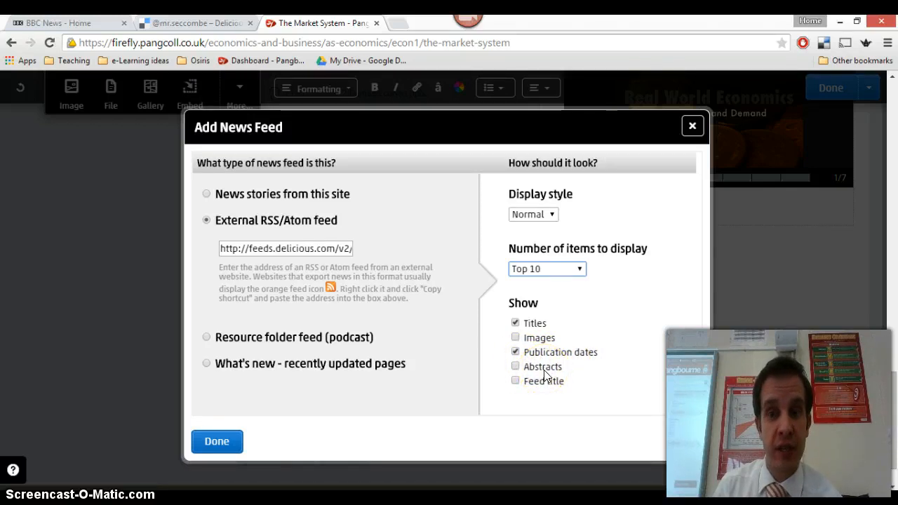
click(515, 367)
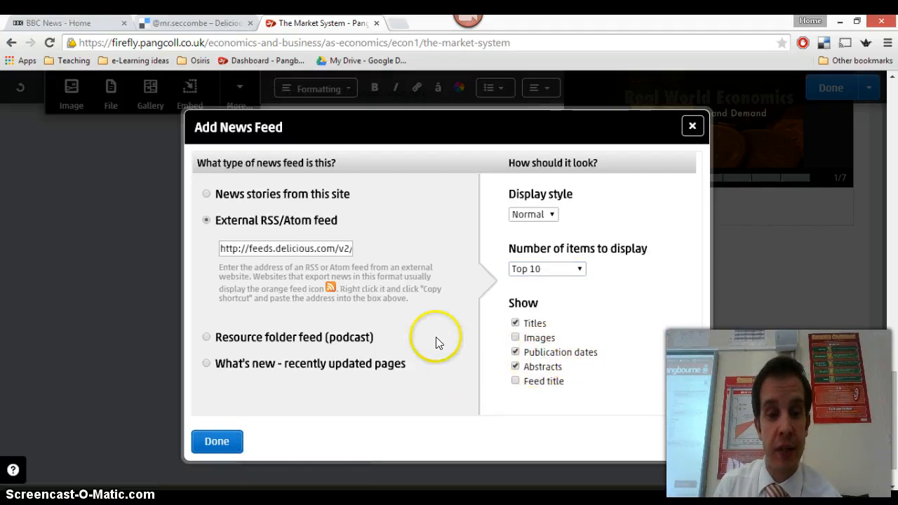
click(226, 448)
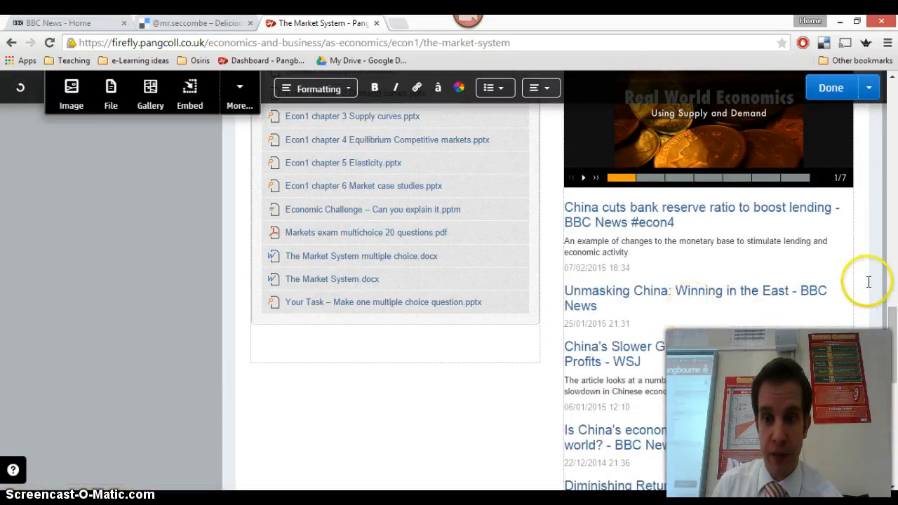
- Apply the Lined Paper style to the inserted China news feed
mouse_move(893, 324)
mouse_down()
mouse_move(893, 370)
mouse_move(892, 335)
mouse_up()
click(766, 286)
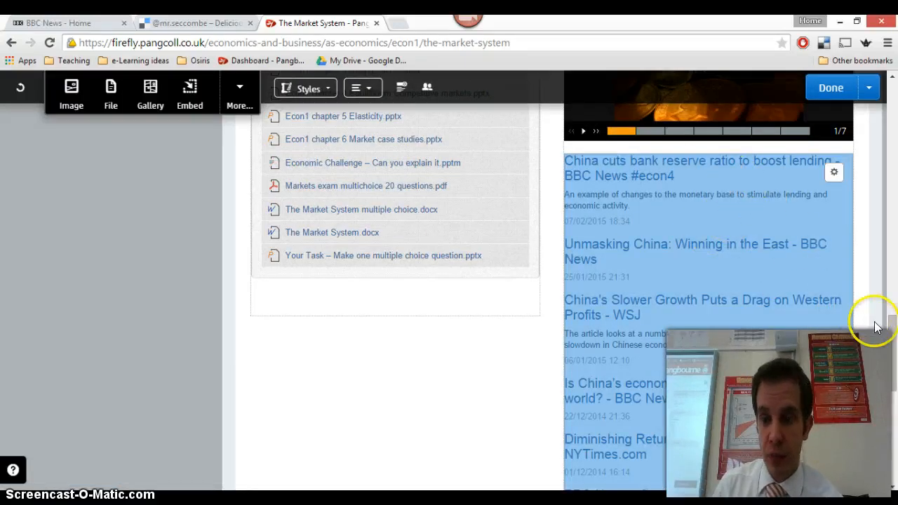
mouse_move(893, 336)
mouse_down()
mouse_move(891, 411)
mouse_move(889, 332)
mouse_up()
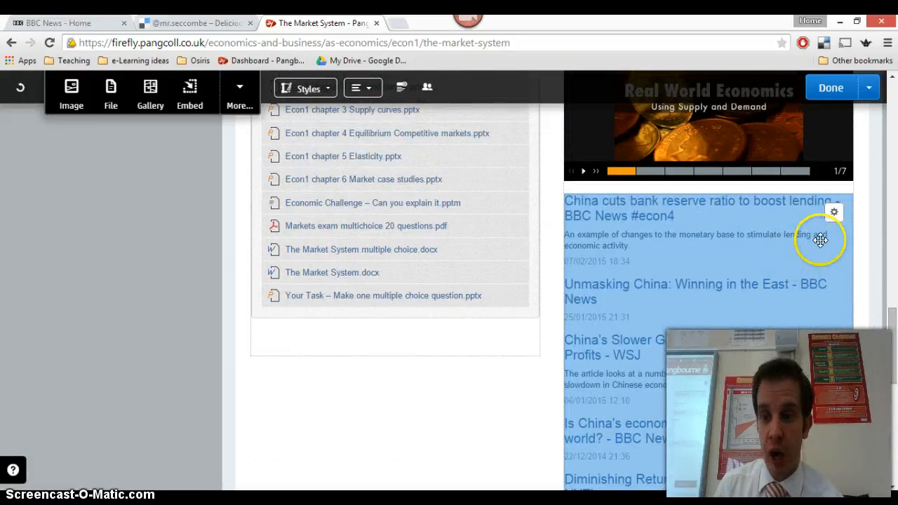
click(316, 89)
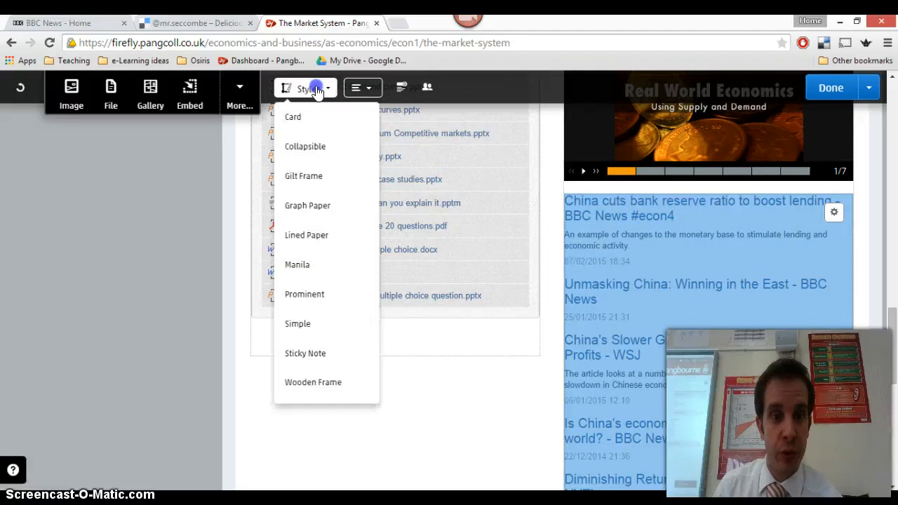
click(319, 235)
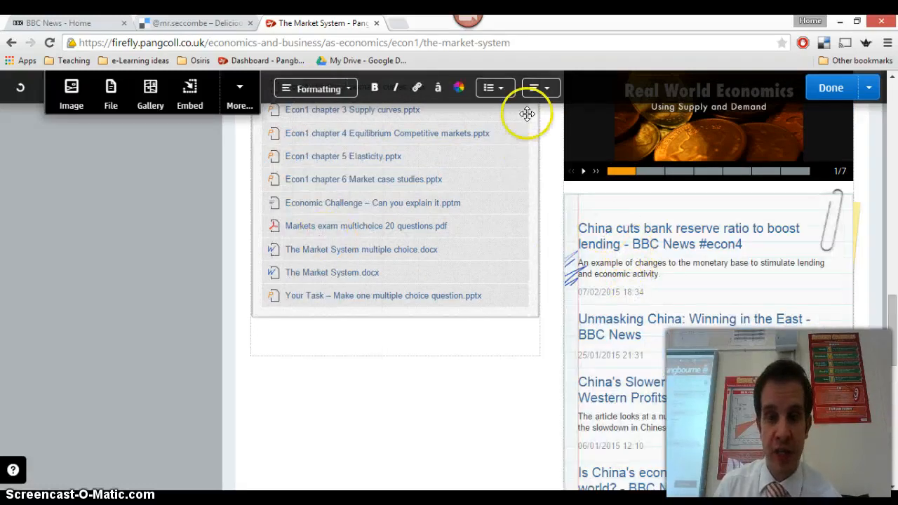
- Give the news feed the heading Recent China News and finish editing the page
click(645, 233)
click(404, 88)
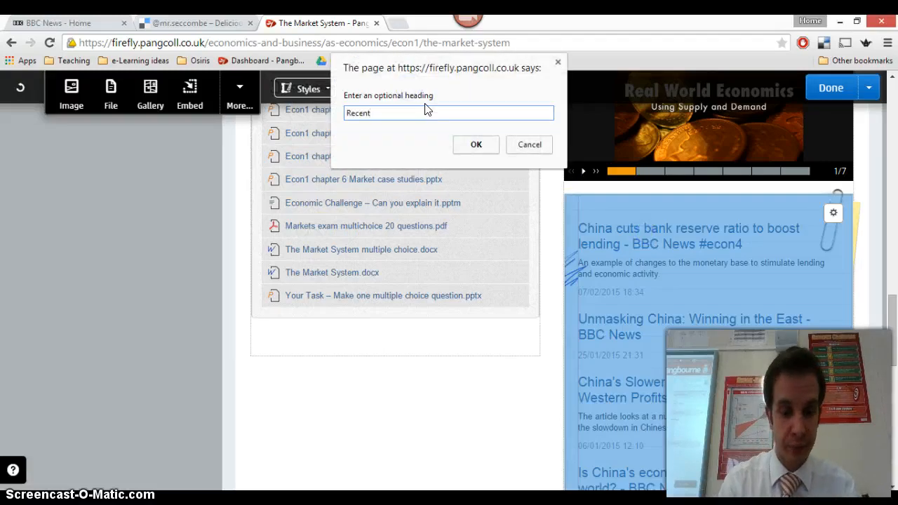
click(477, 145)
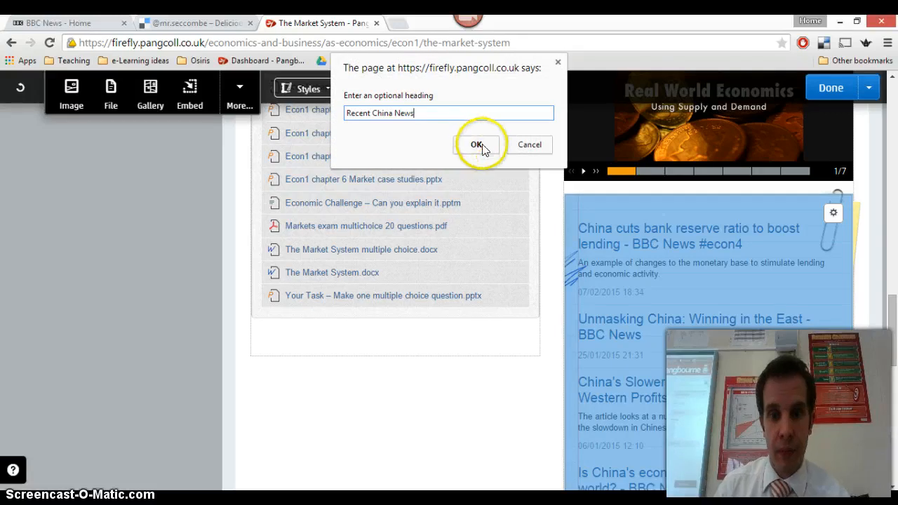
drag(892, 307, 893, 307)
click(840, 99)
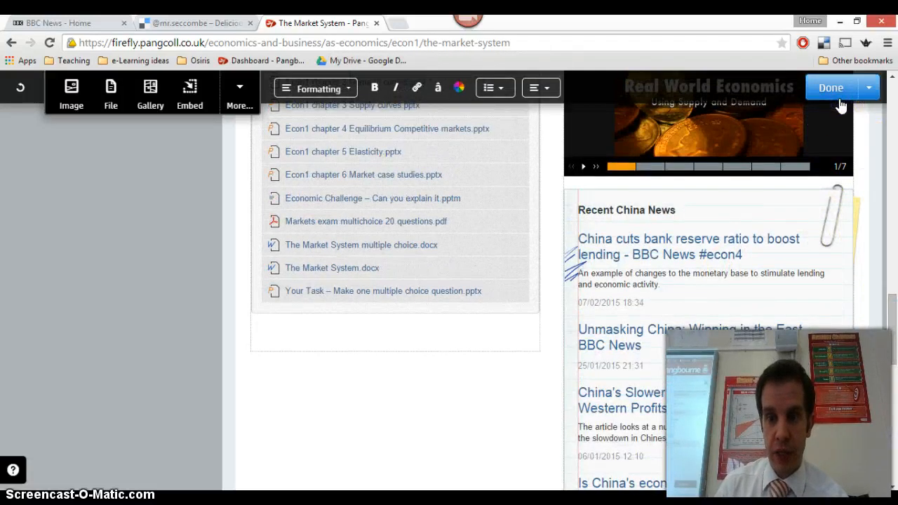
- Look through the news feed on the finished page, and switch to PowerPoint to show the feed address template with nothing selected
drag(893, 308, 894, 347)
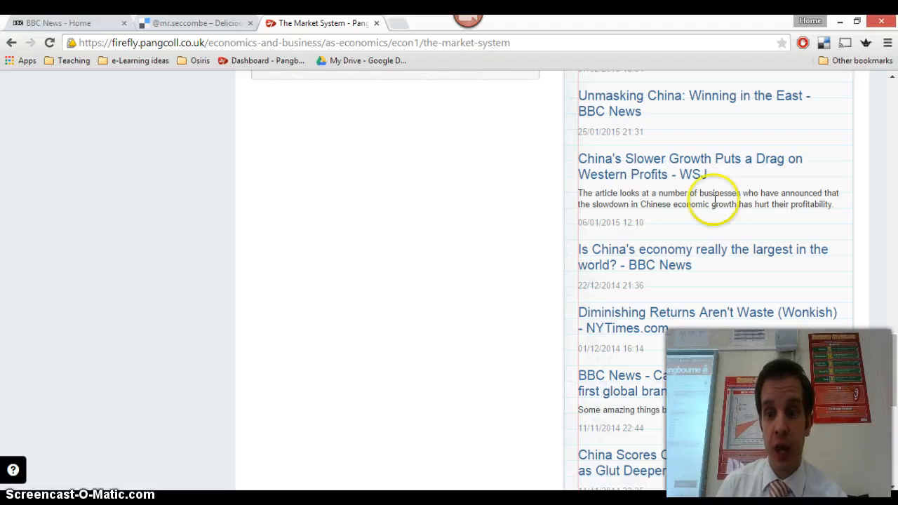
drag(891, 367, 891, 329)
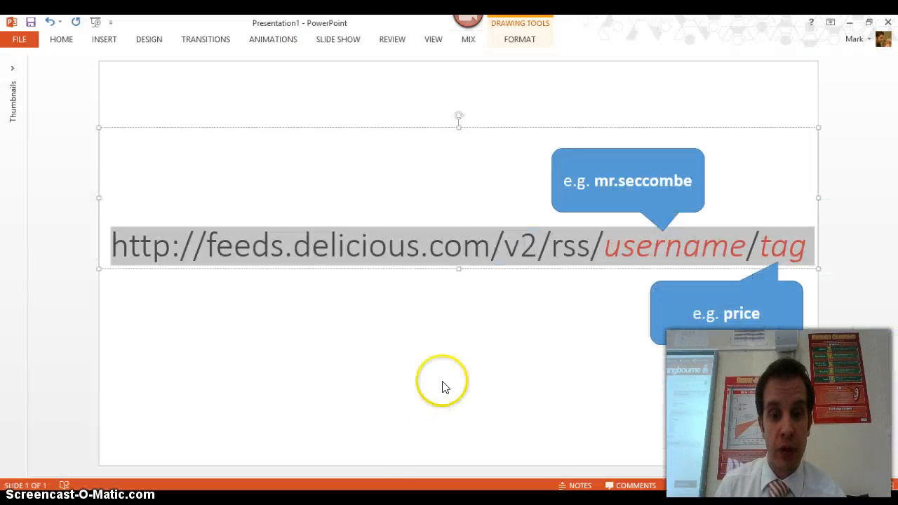
click(512, 341)
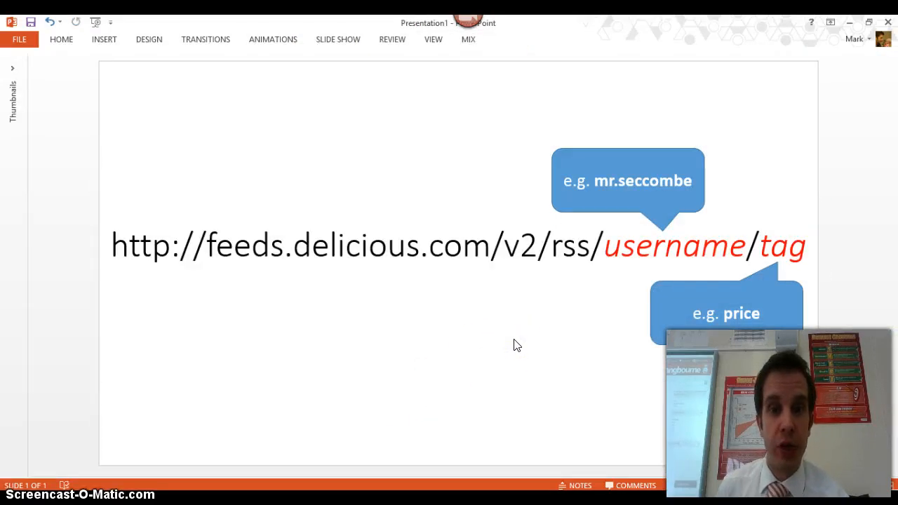